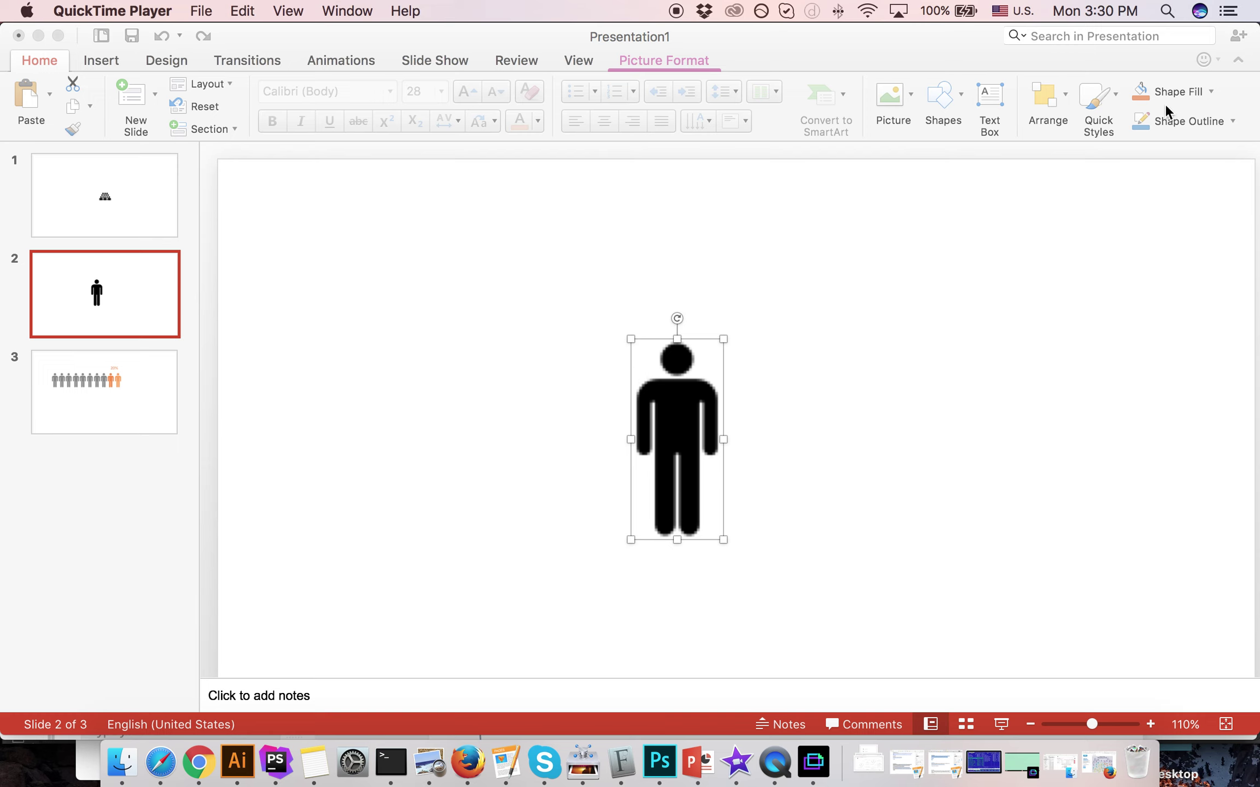
# - Try an orange Shape Fill on the person figure, then undo it to keep it black
pyautogui.click(1209, 93)
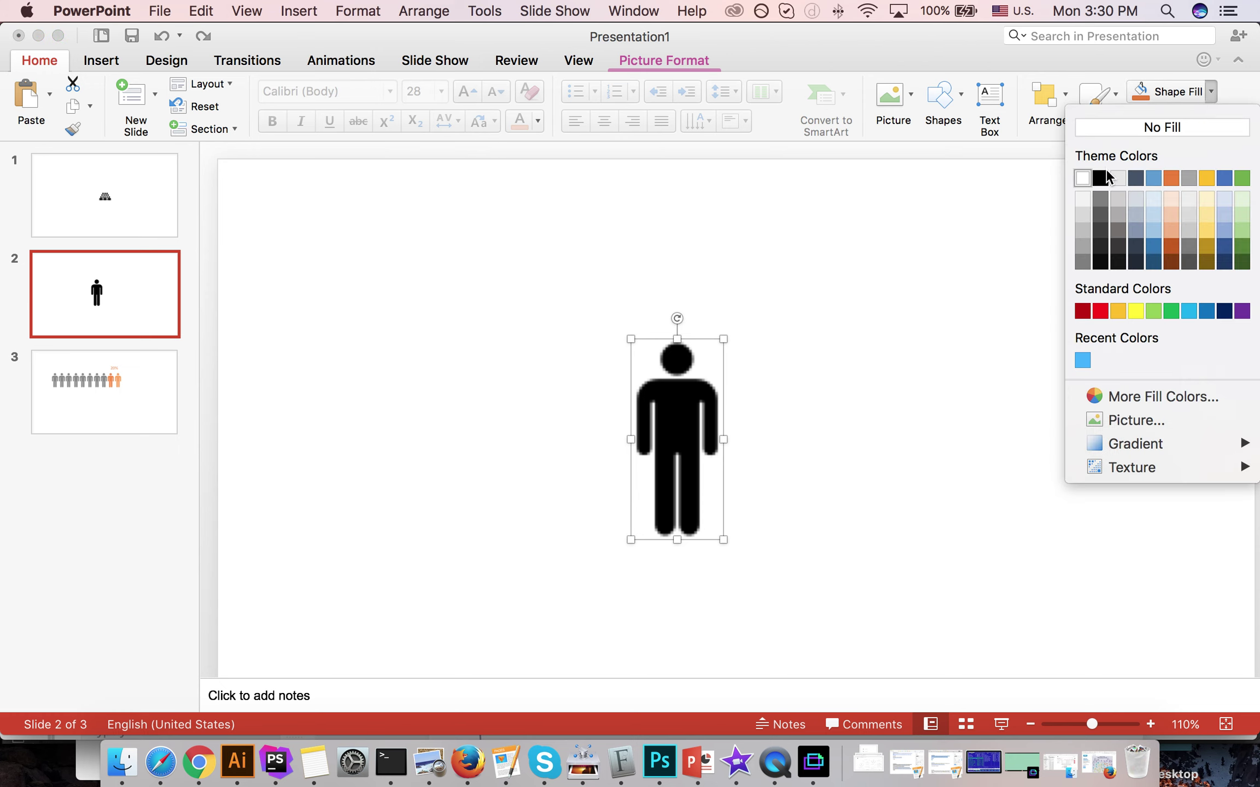
pyautogui.click(1172, 180)
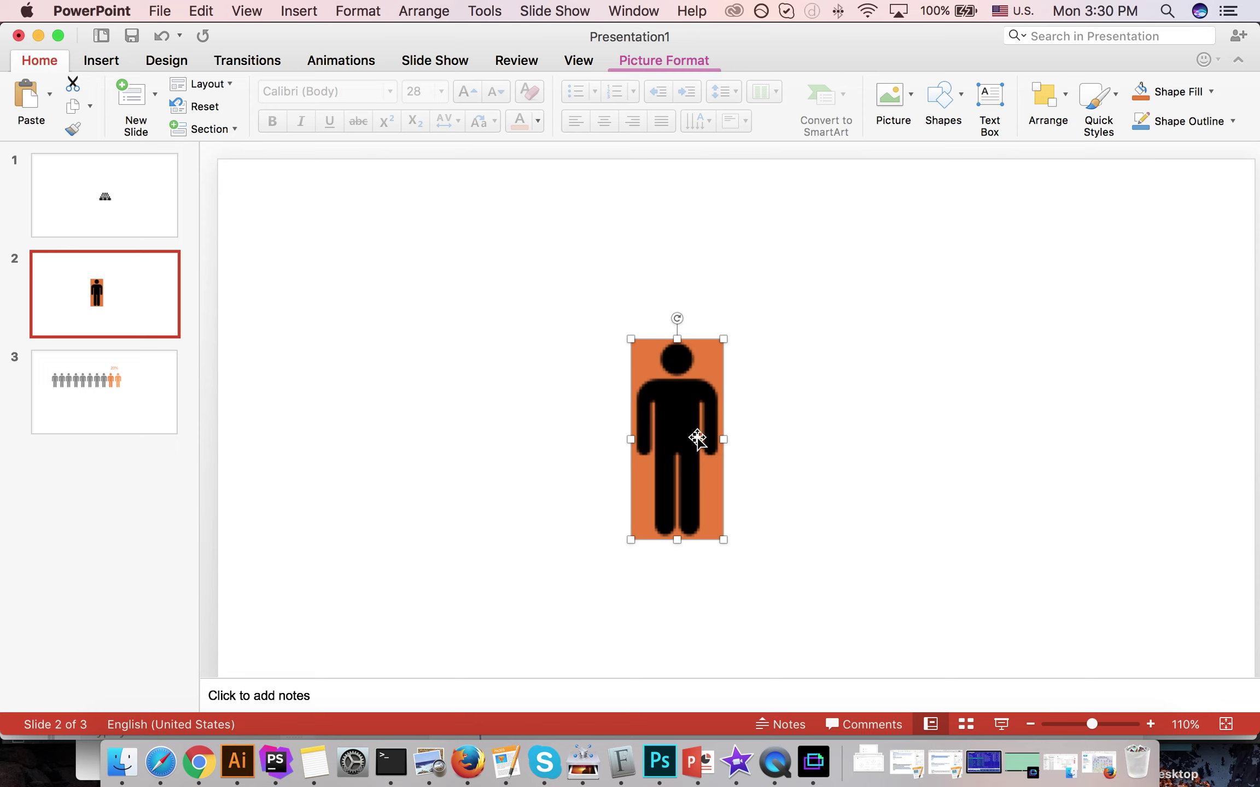
pyautogui.press('cmd+z')
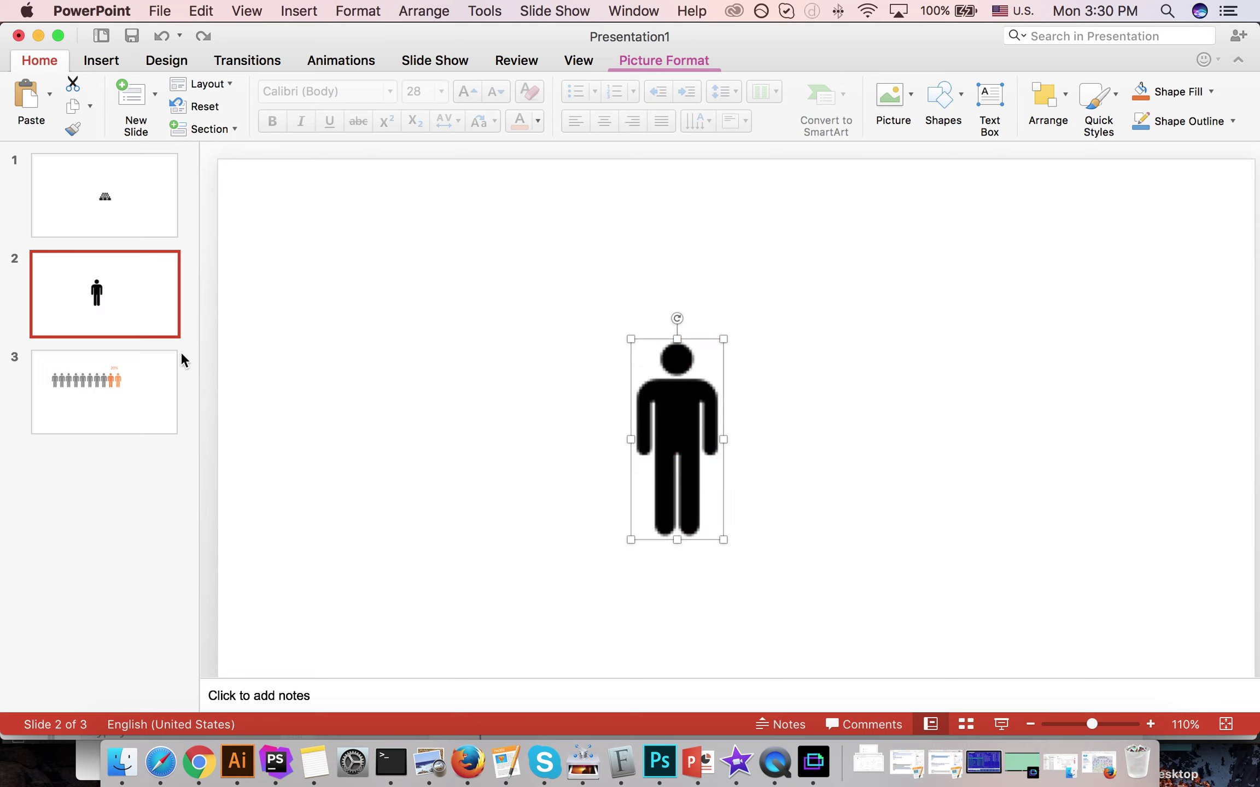
# - View slide 3's ten-figure 20% graphic, then return to slide 2's black figure
pyautogui.click(141, 389)
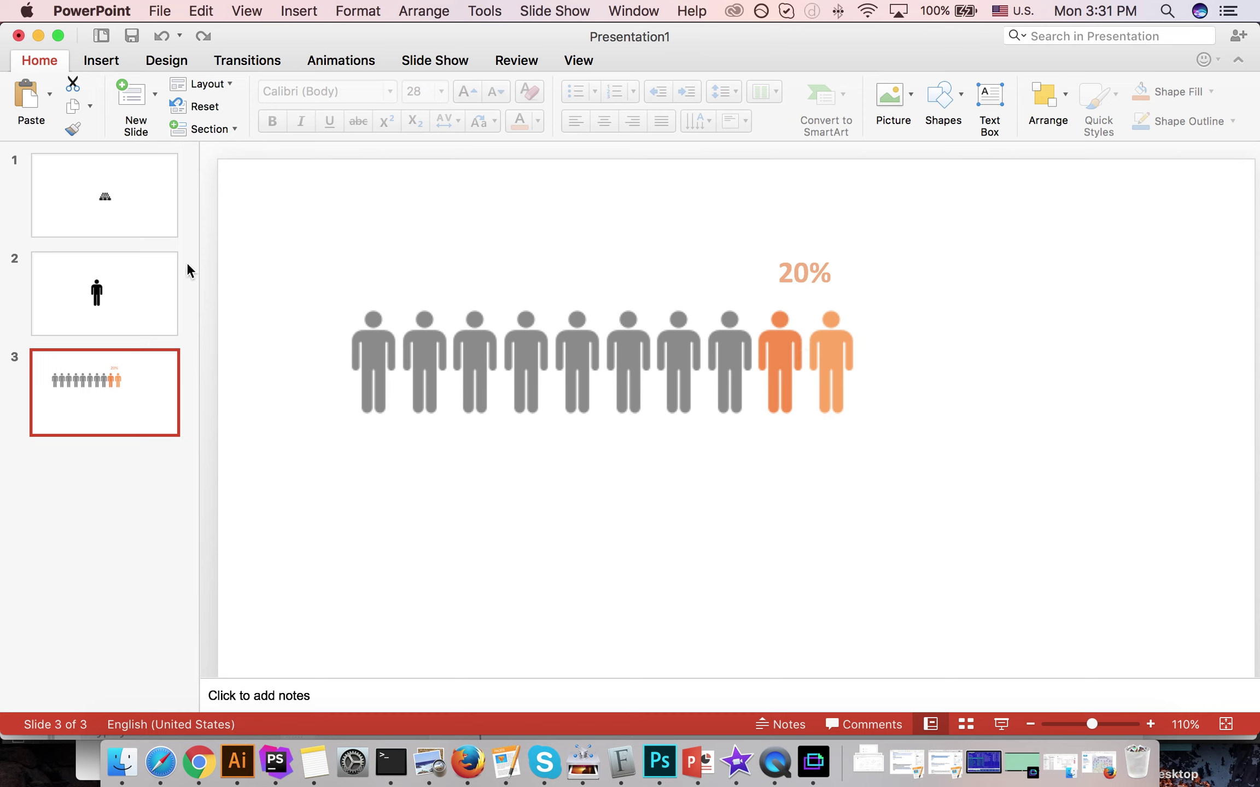
pyautogui.click(139, 306)
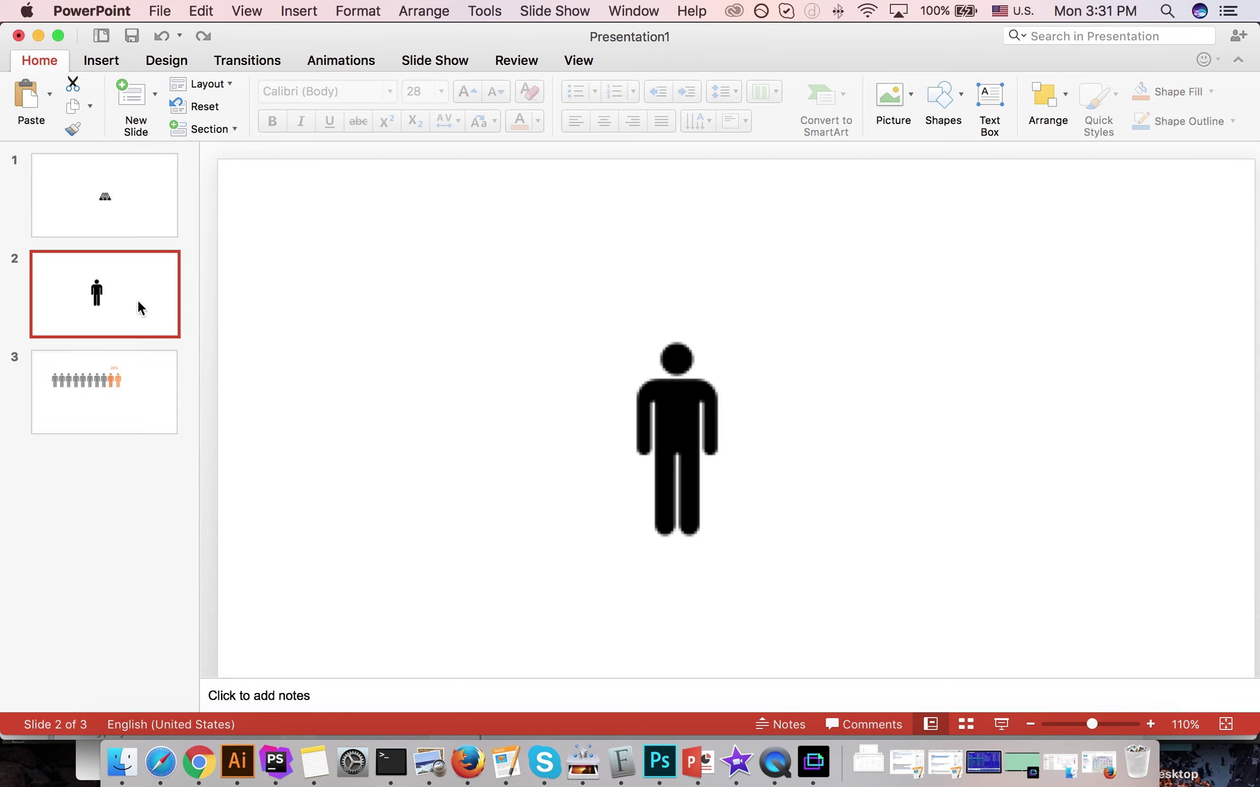
# - Select the black person figure and open Format Picture from the Format menu
pyautogui.click(687, 411)
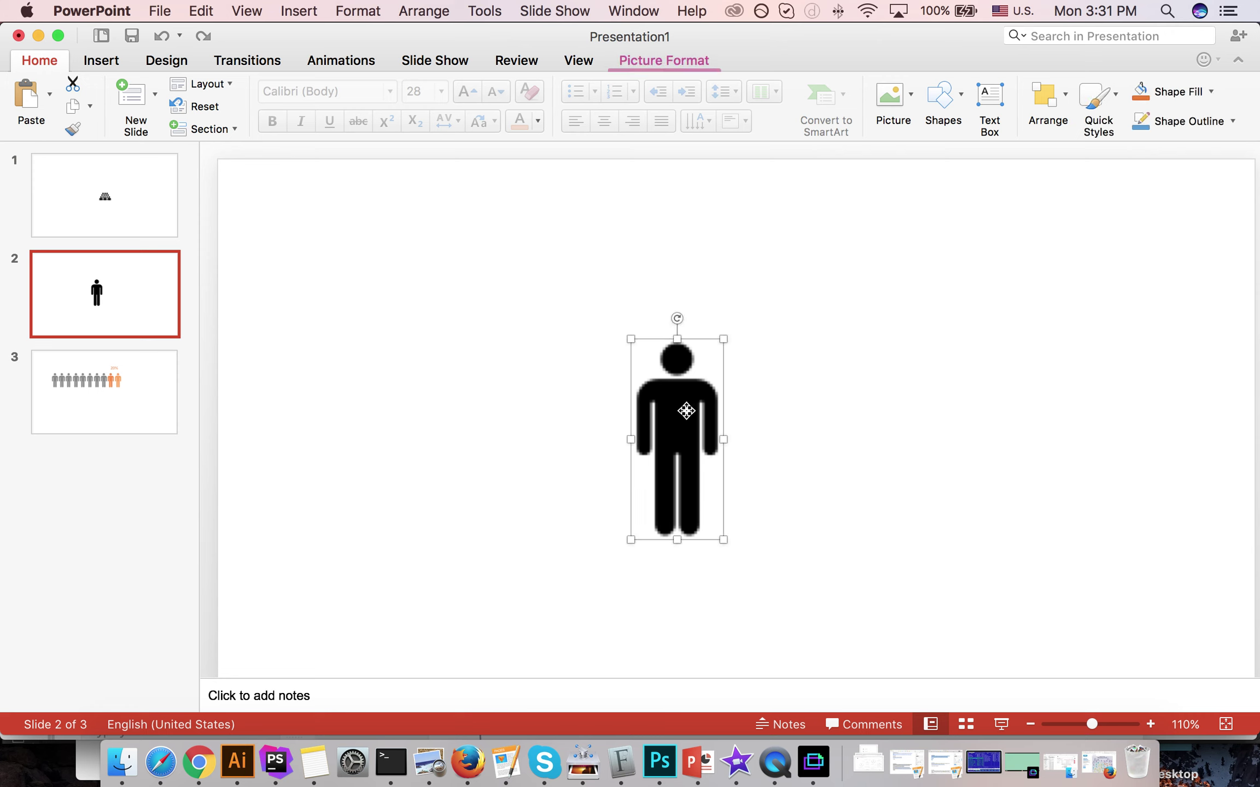
pyautogui.click(358, 11)
pyautogui.click(397, 262)
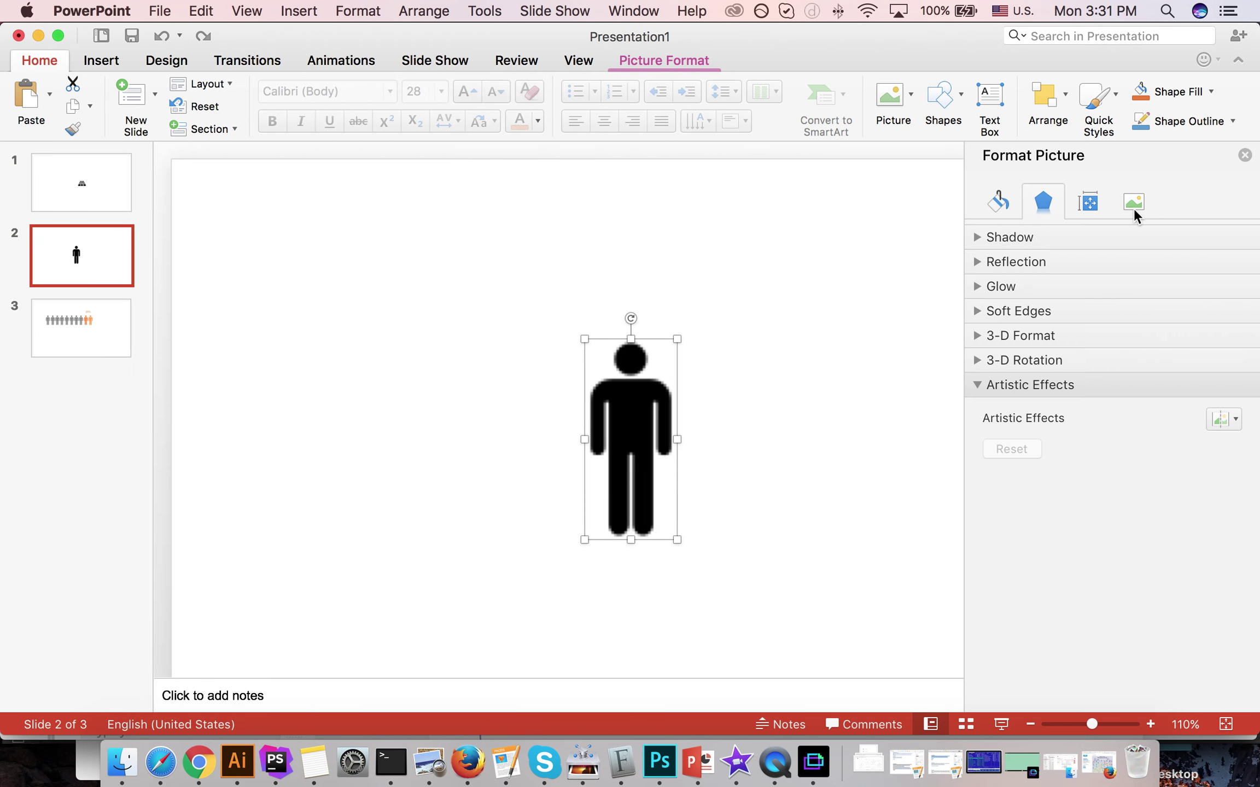
# - Apply the dark blue Recolor preset to the person figure from the Picture settings
pyautogui.click(1133, 203)
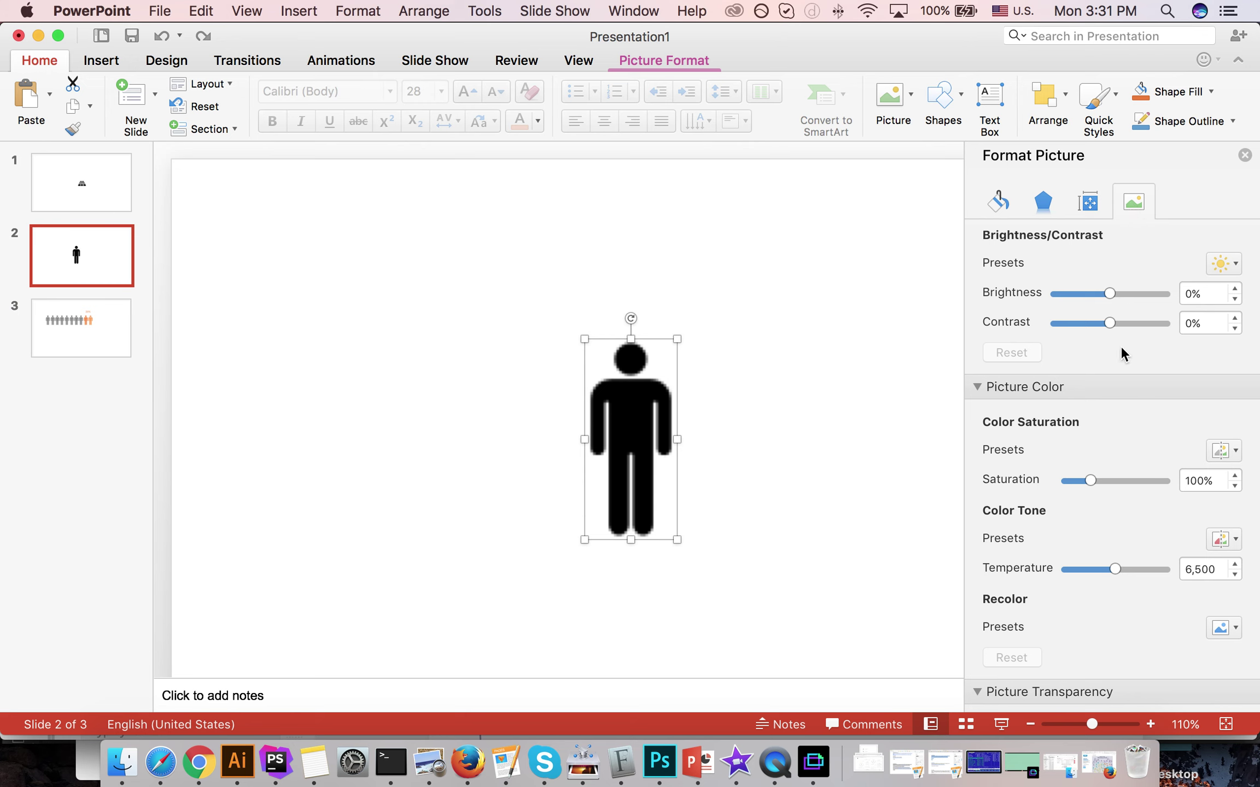
pyautogui.scroll(-2, 1113, 555)
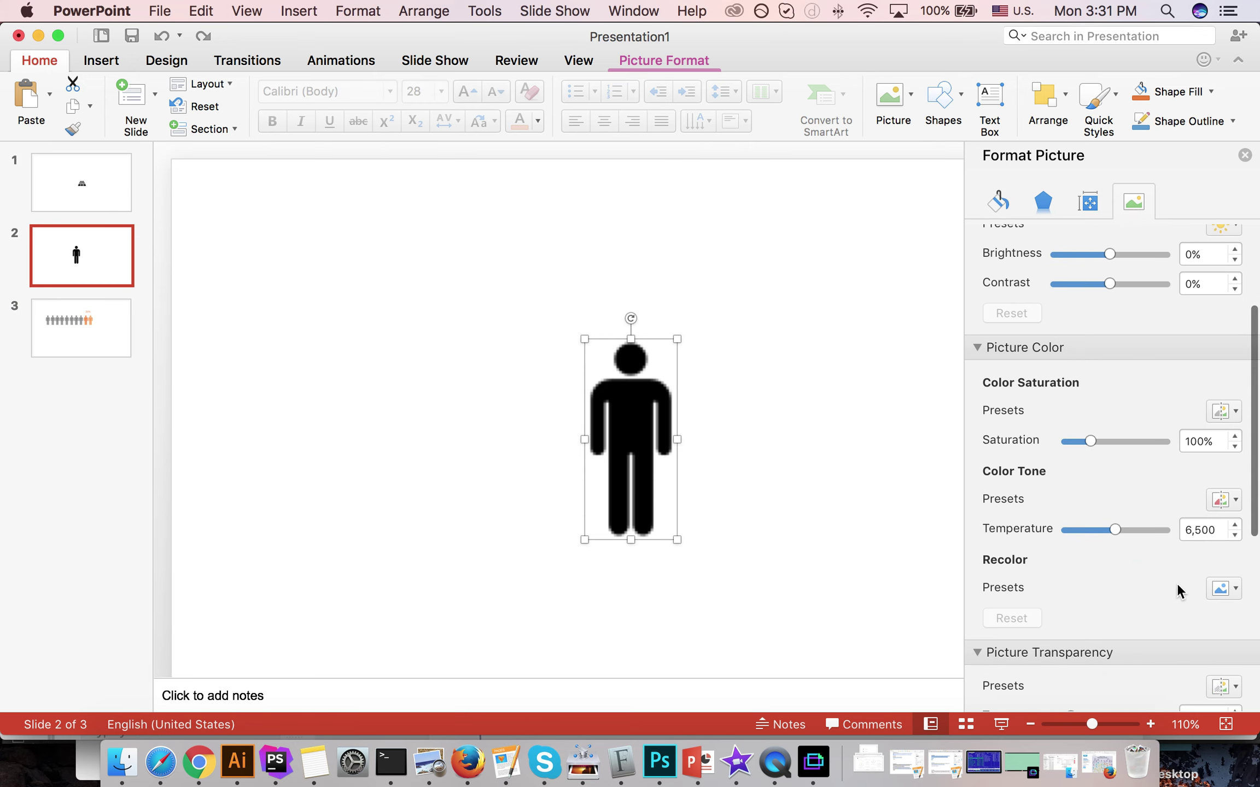
pyautogui.click(1231, 594)
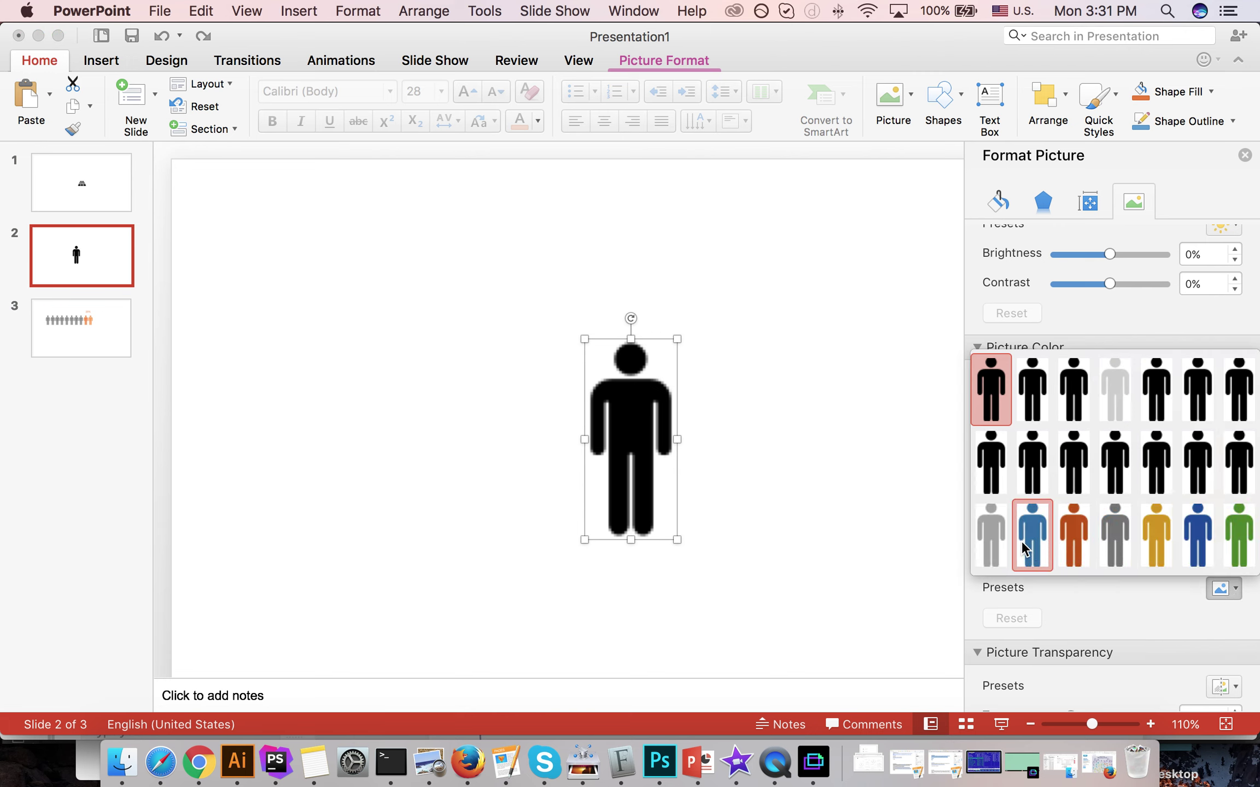
pyautogui.click(1195, 542)
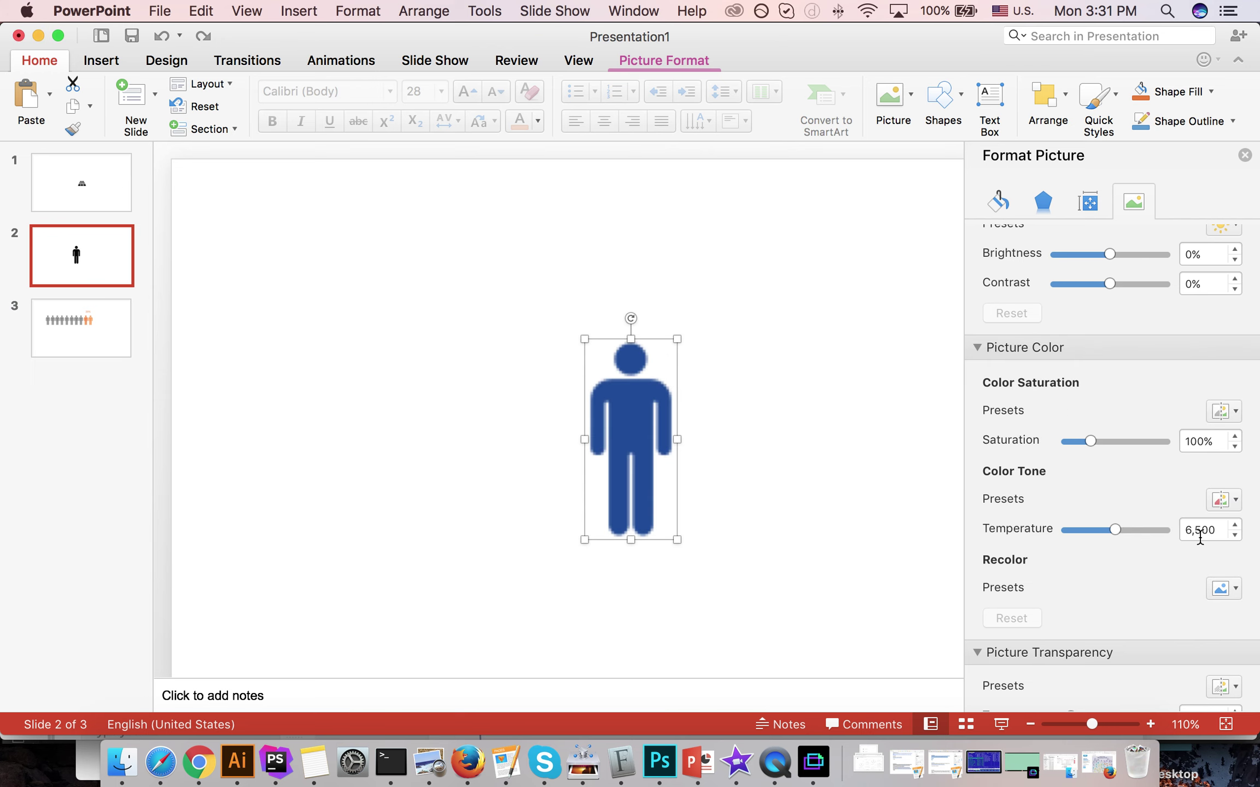
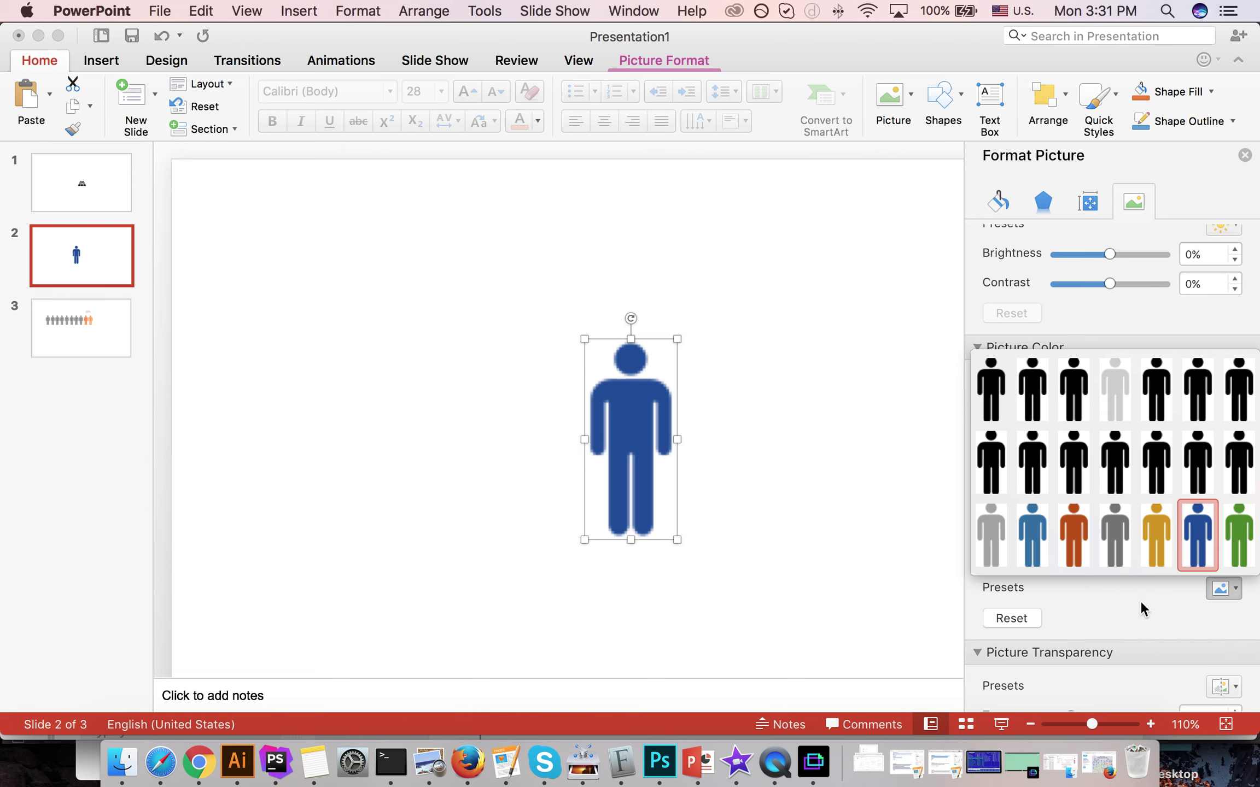
# - Keep the dark blue recolor and raise the person icon's brightness to 42%
pyautogui.click(1140, 600)
pyautogui.scroll(2, 1133, 394)
pyautogui.scroll(1, 1132, 398)
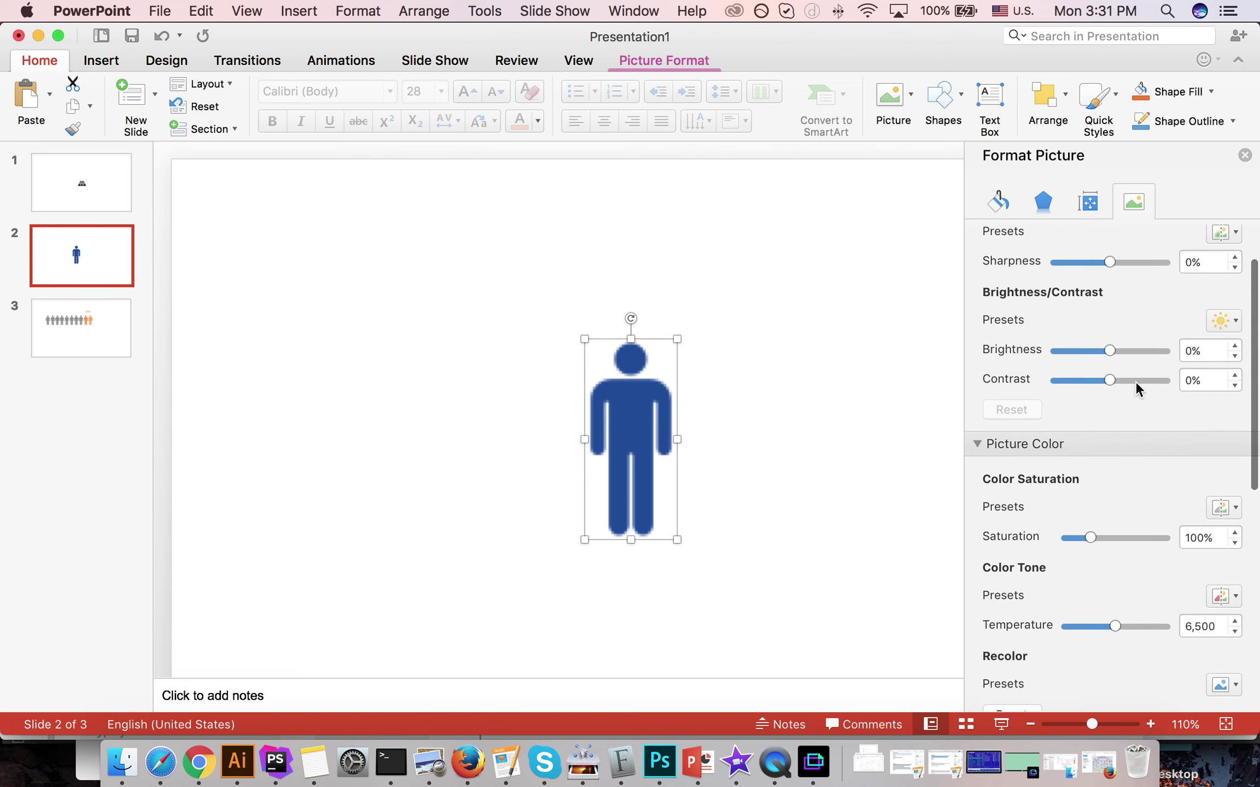
pyautogui.moveTo(1110, 351); pyautogui.dragTo(1120, 351)
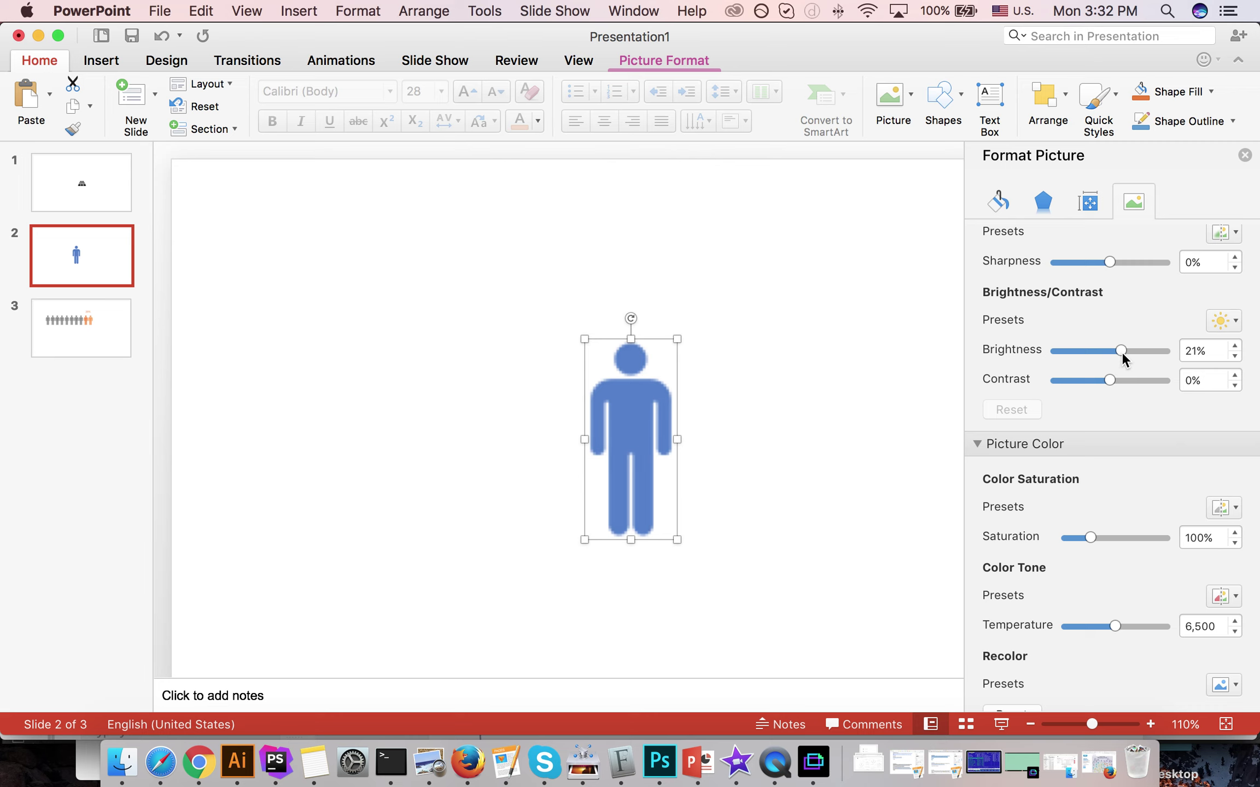
pyautogui.moveTo(1120, 351); pyautogui.dragTo(1136, 352)
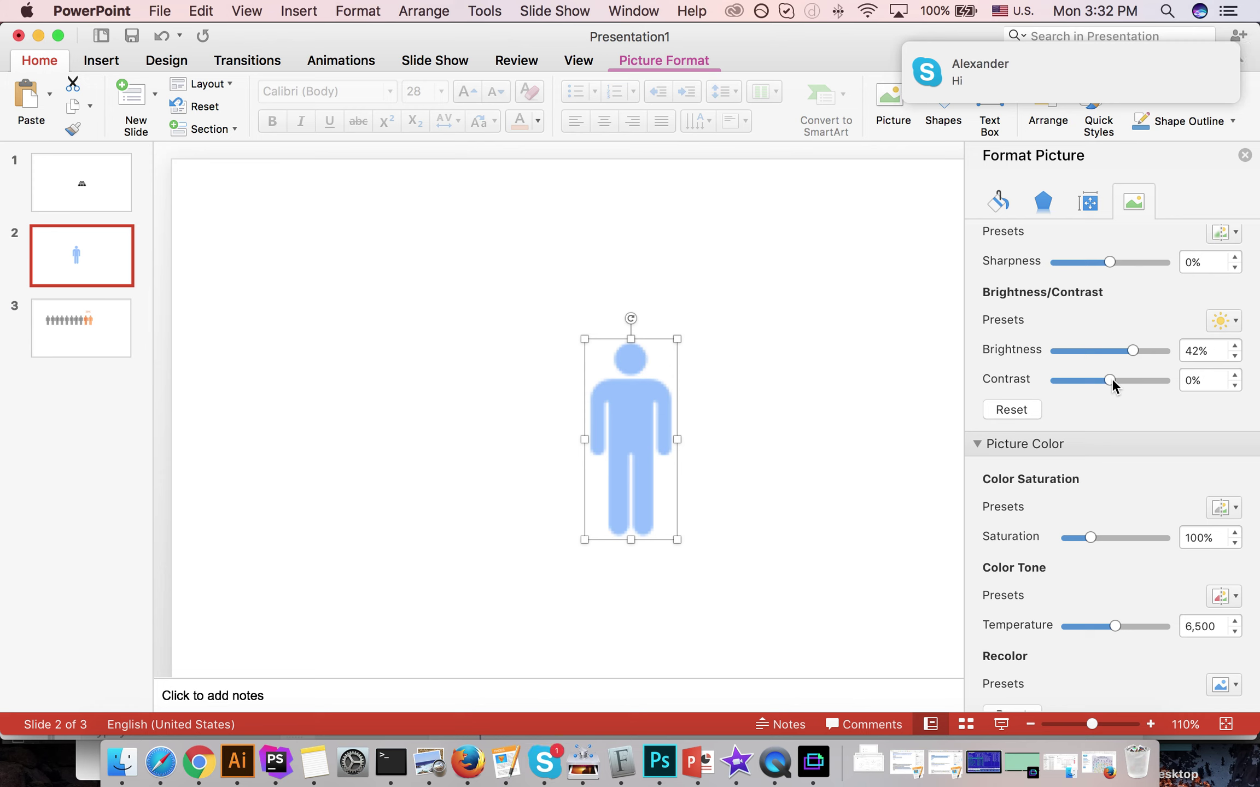
# - Drag the icon's contrast up to about 89%, then settle it at 79%
pyautogui.moveTo(1110, 378); pyautogui.dragTo(1158, 374)
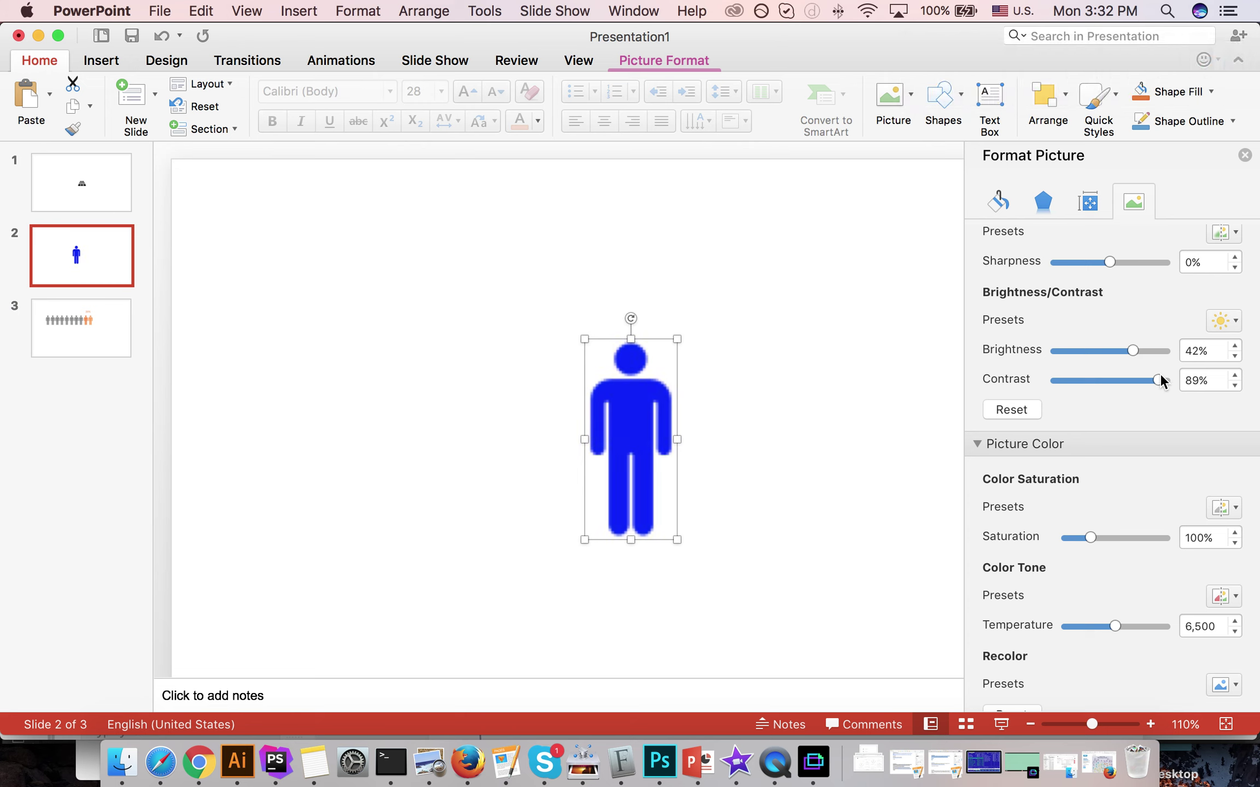
pyautogui.press('Left')
pyautogui.scroll(-2, 1198, 637)
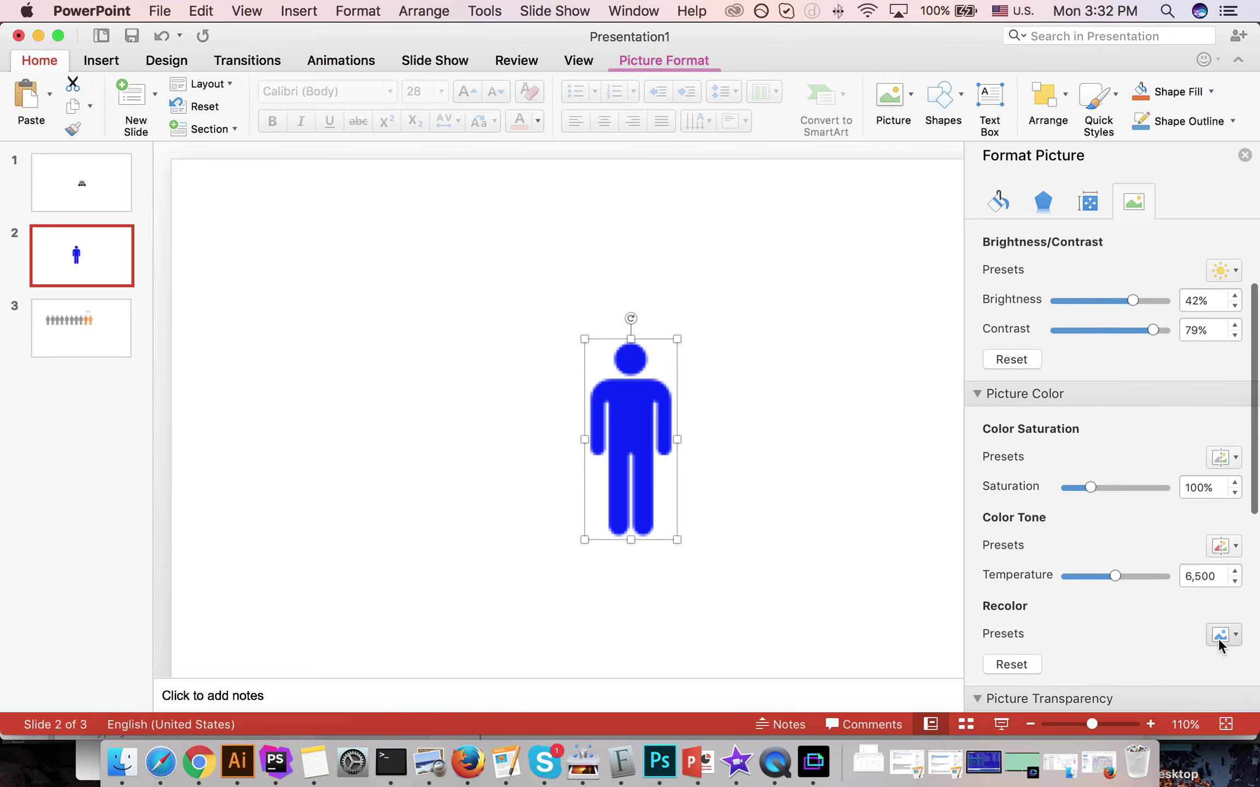
# - Apply the gold swatch from the Recolor presets to the person icon
pyautogui.click(1236, 640)
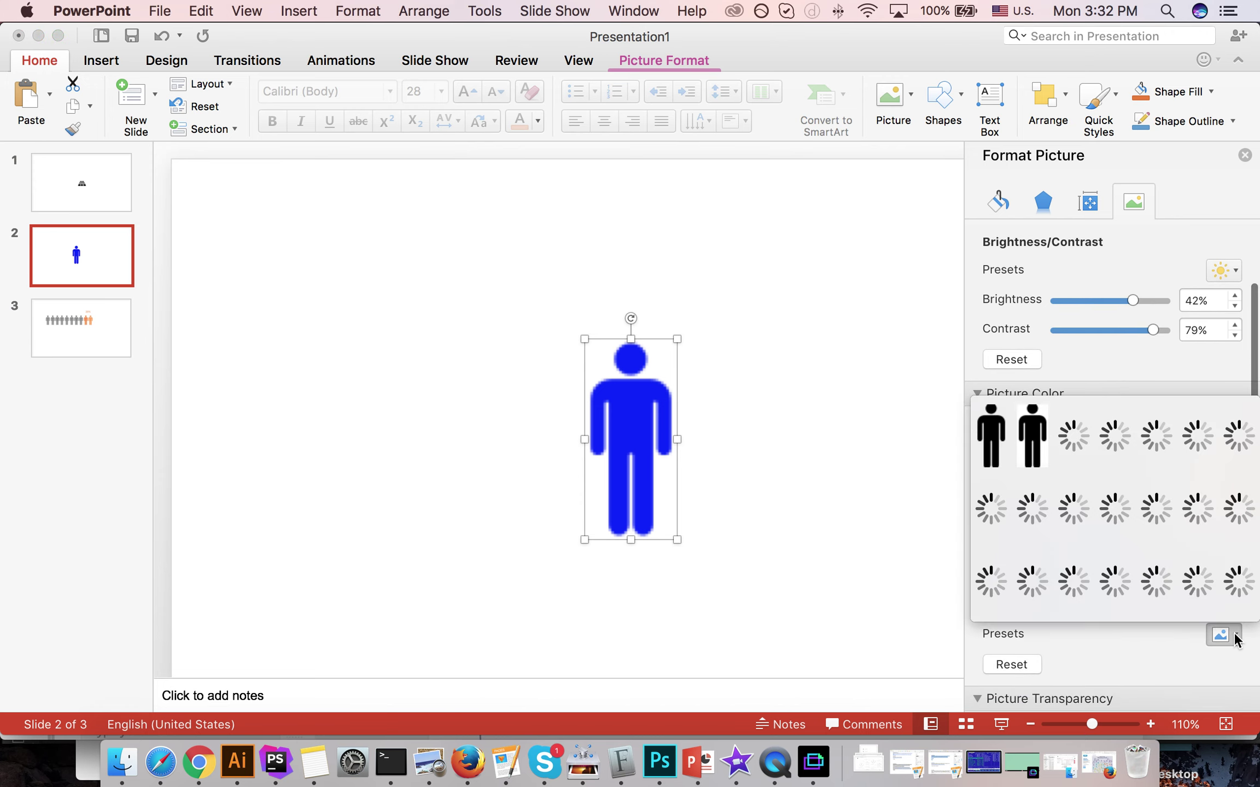
pyautogui.click(1161, 585)
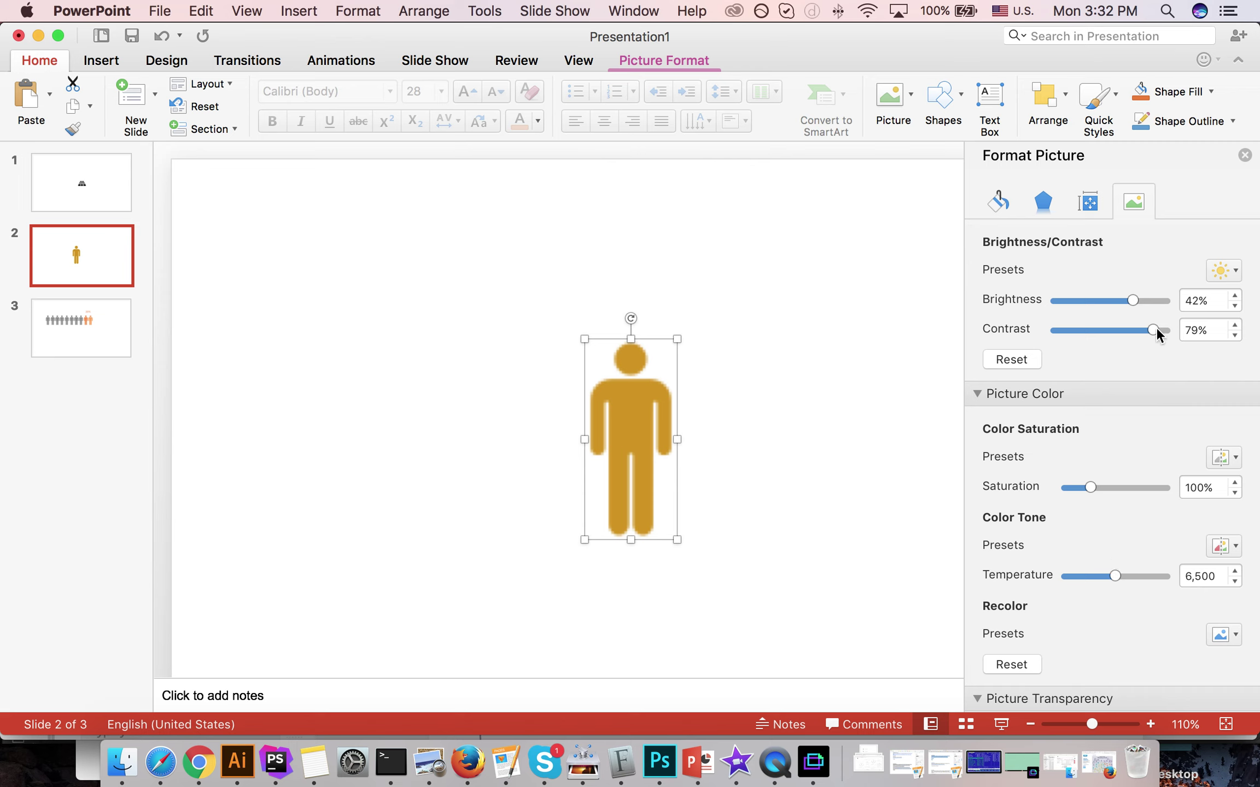
# - Set the gold icon's brightness to 62% and contrast to 87%
pyautogui.moveTo(1133, 300); pyautogui.dragTo(1147, 301)
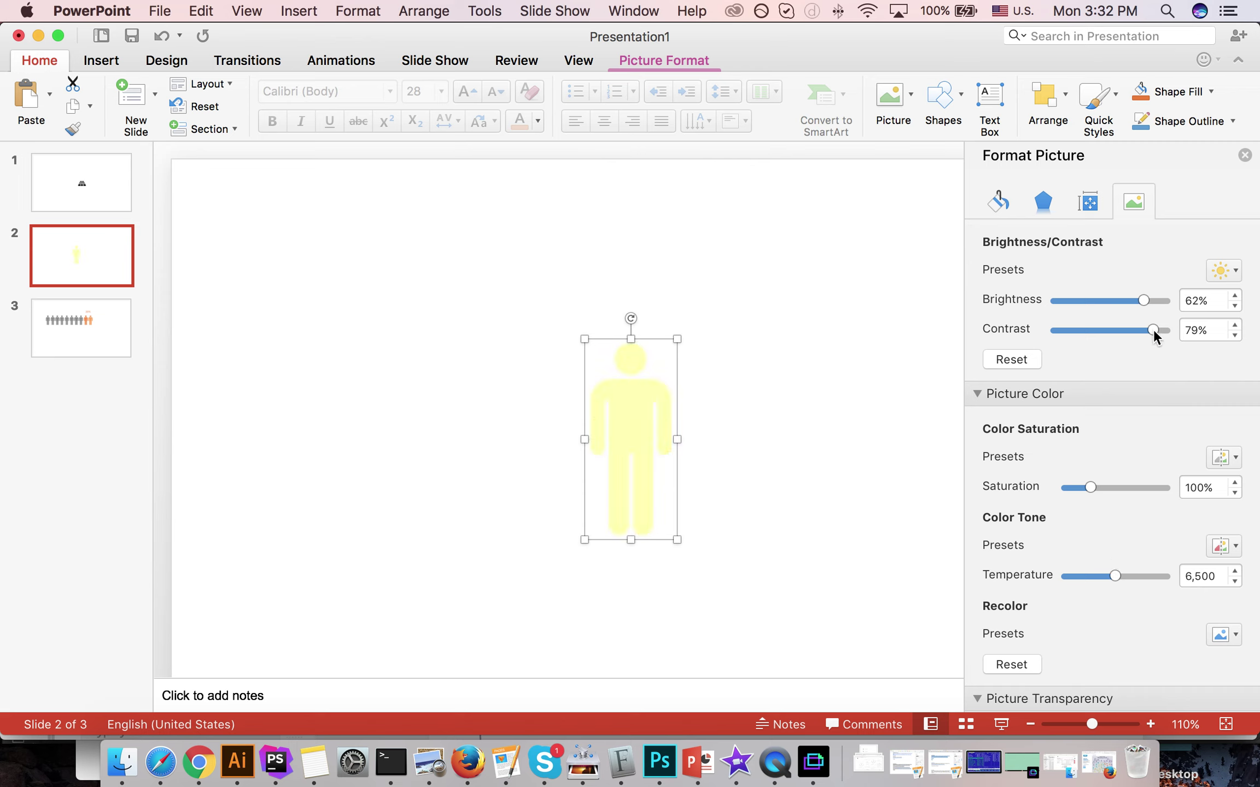
pyautogui.moveTo(1154, 329); pyautogui.dragTo(1155, 329)
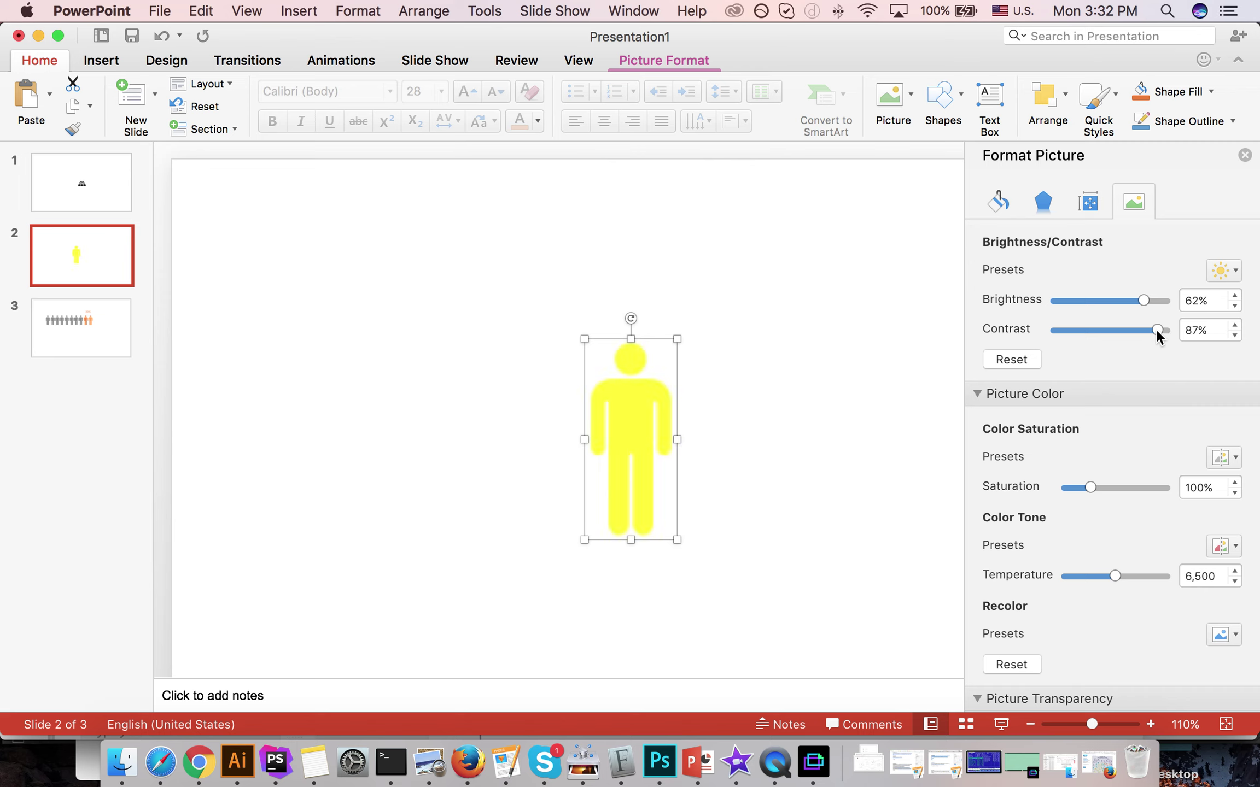